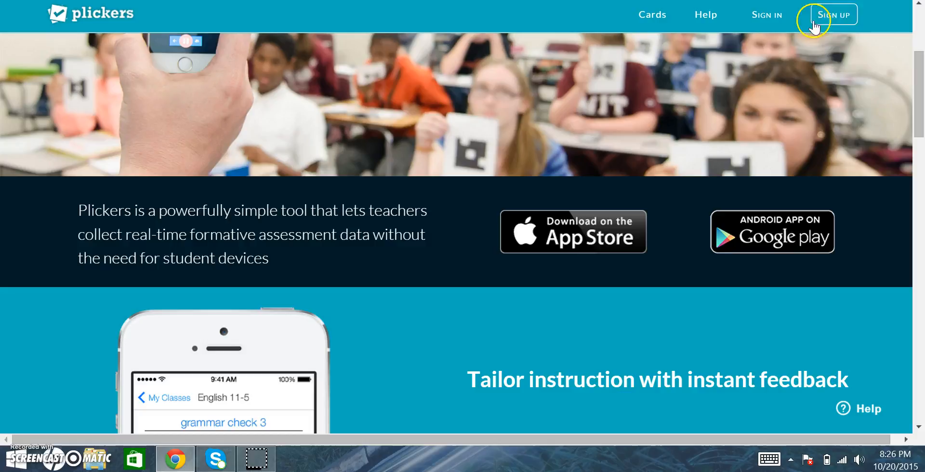
Sign in to Plickers with the account e-mail and password, declining the browser's offer to save the password
click(773, 22)
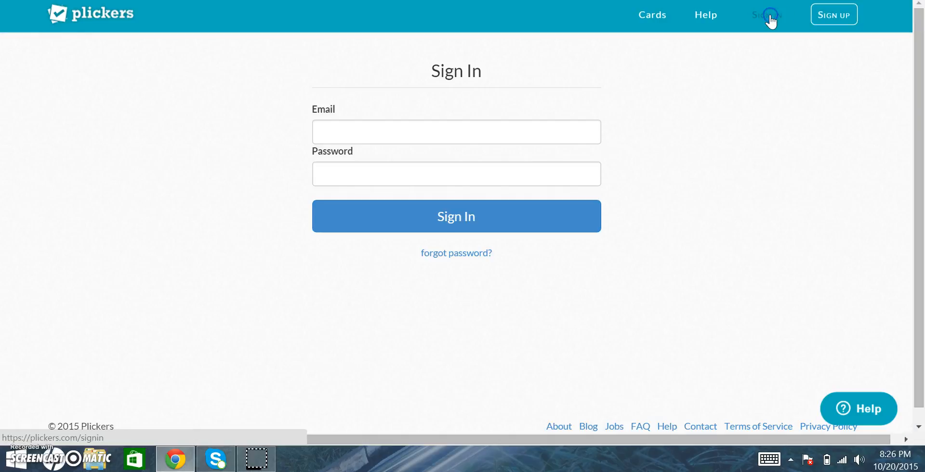
click(460, 141)
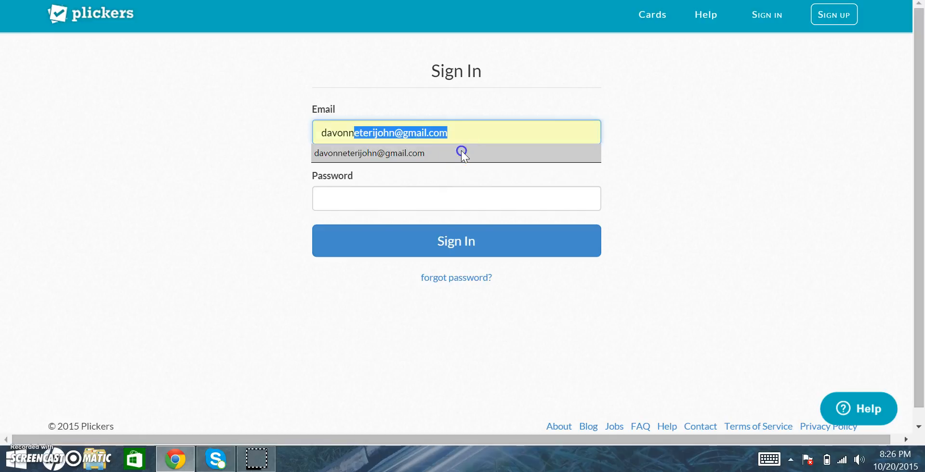
click(461, 152)
click(457, 178)
text(••••••••)
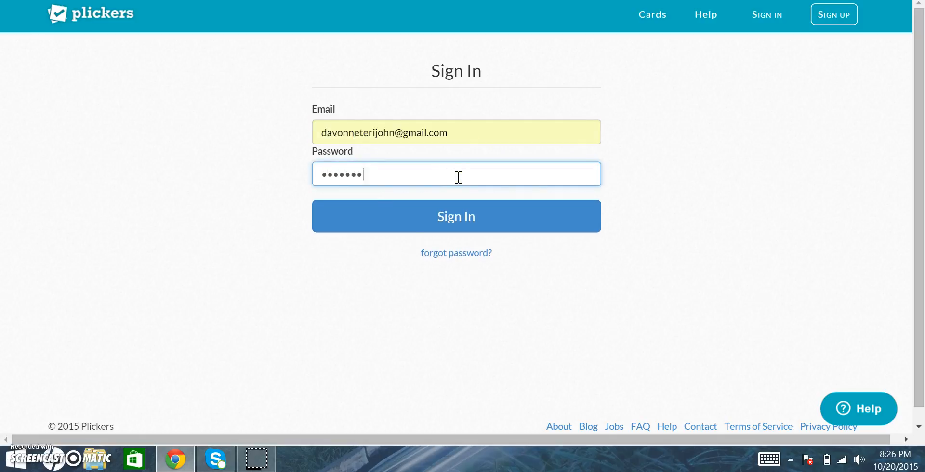
click(457, 216)
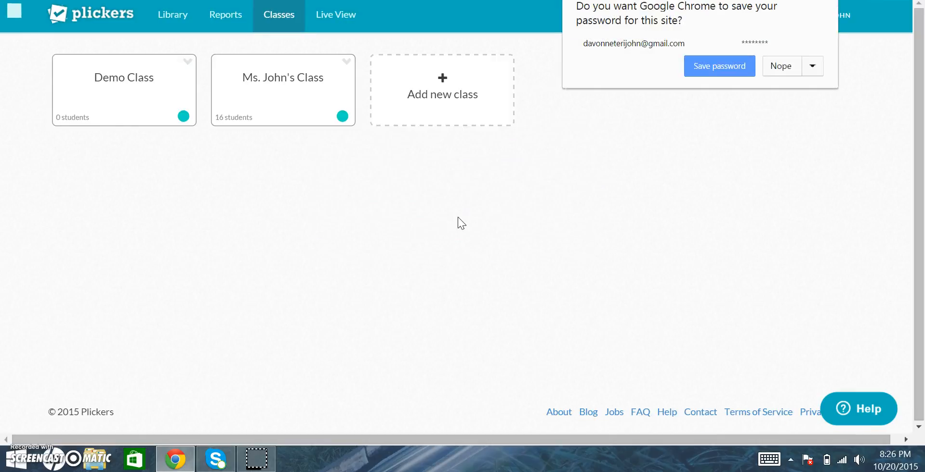
click(788, 66)
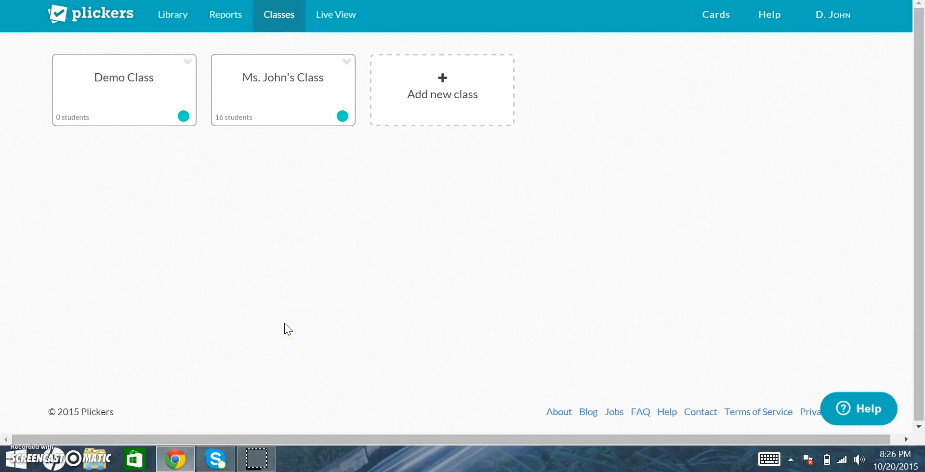
Browse the Library, Reports and Classes sections of the account
click(283, 19)
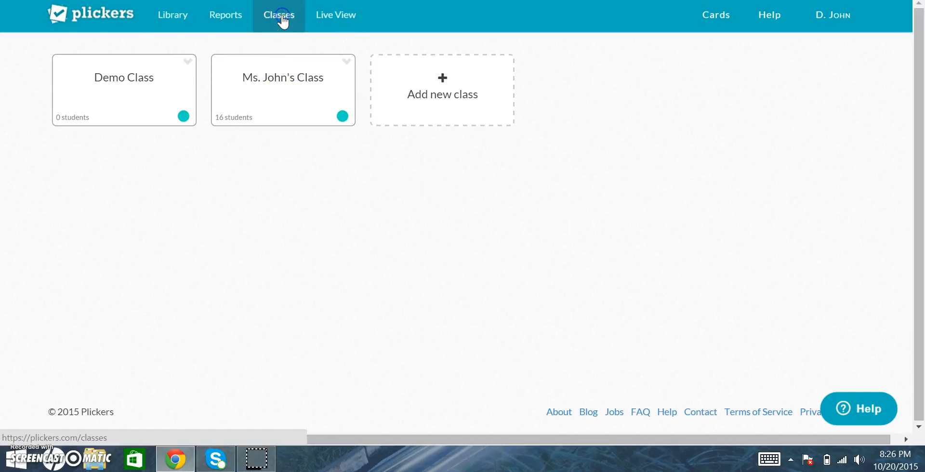
click(185, 19)
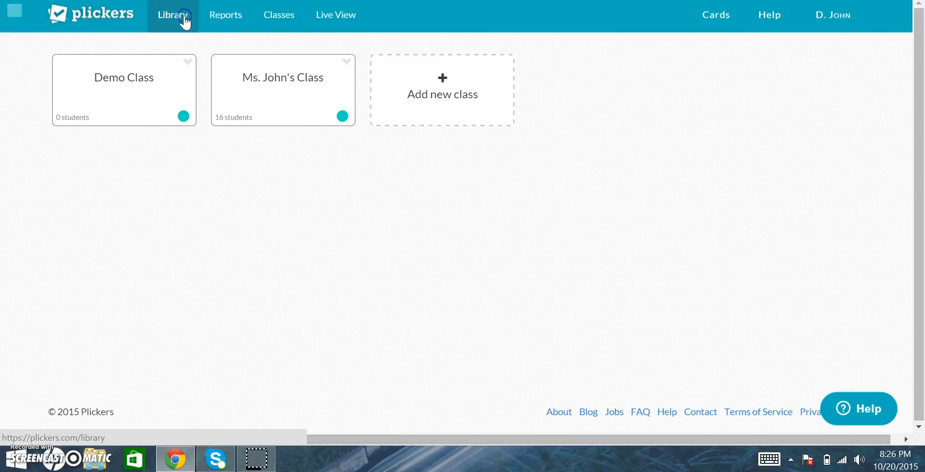
click(227, 22)
click(268, 17)
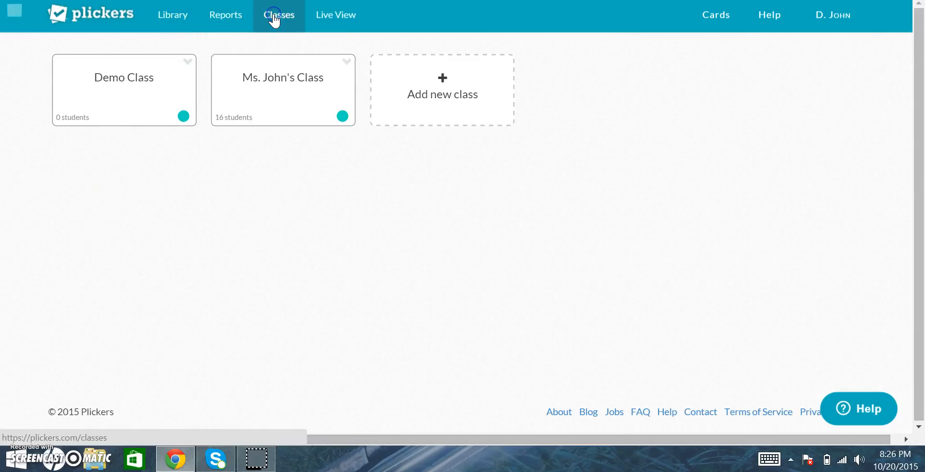
Create a new class named 1st grade team for 1st Grade, General education, with the dark blue class color
click(442, 81)
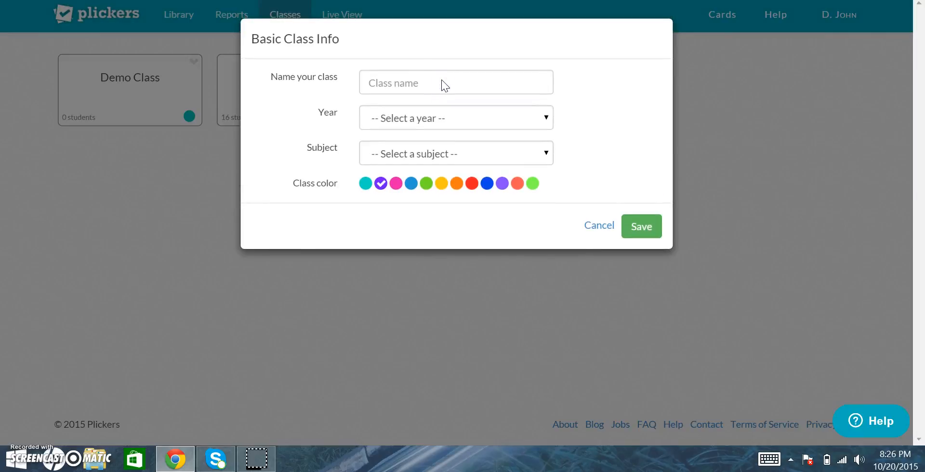
click(421, 81)
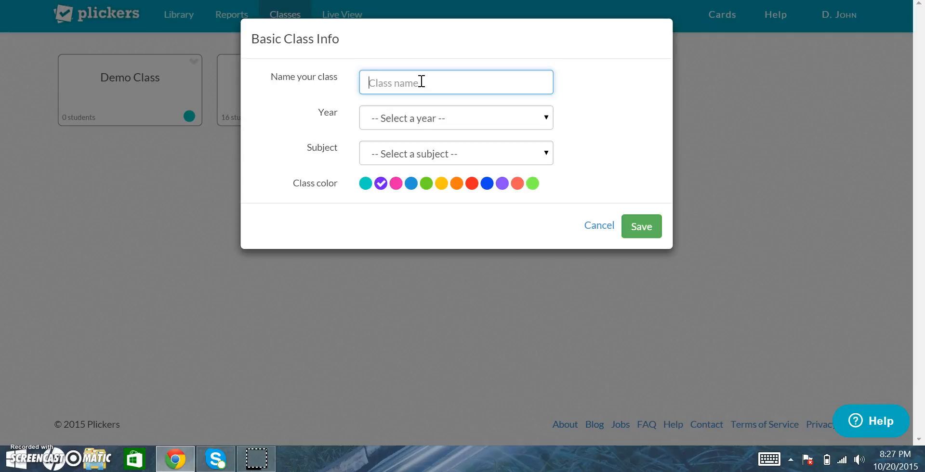
text(1st grade team)
click(429, 118)
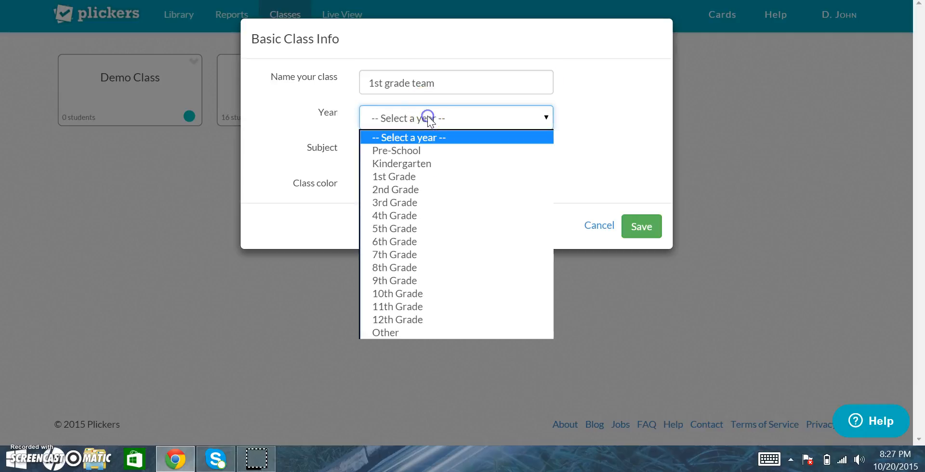
click(432, 177)
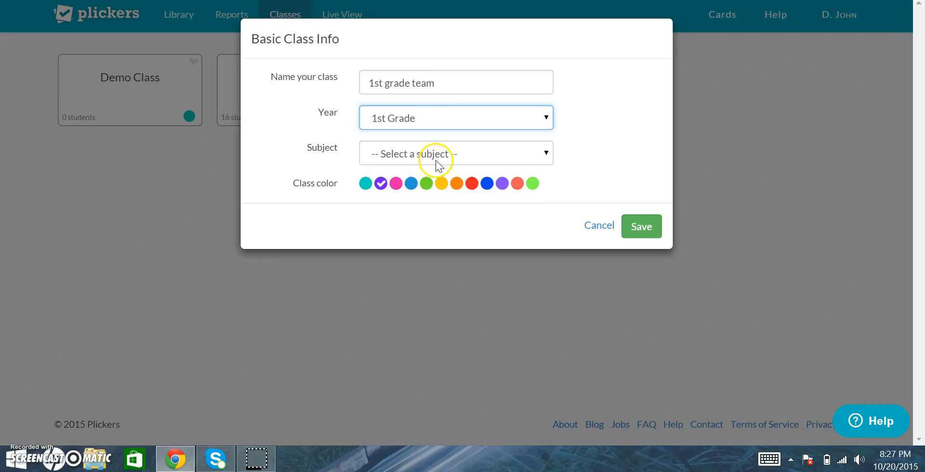
click(436, 160)
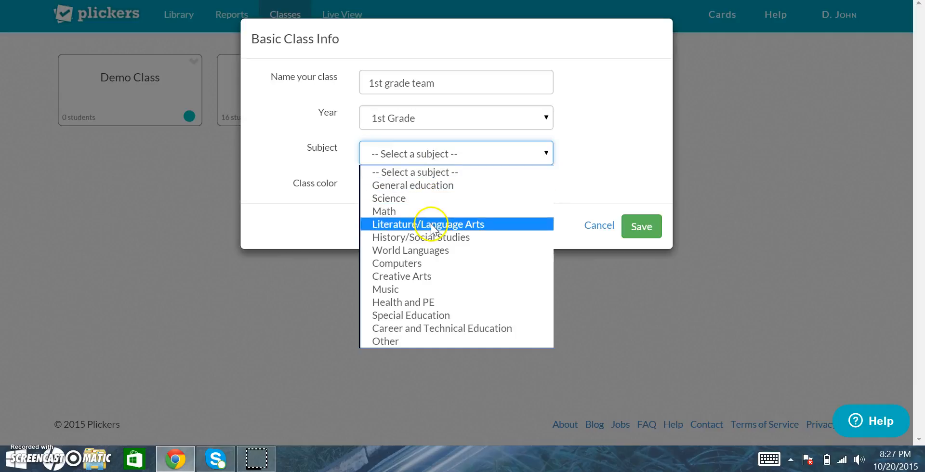
click(422, 185)
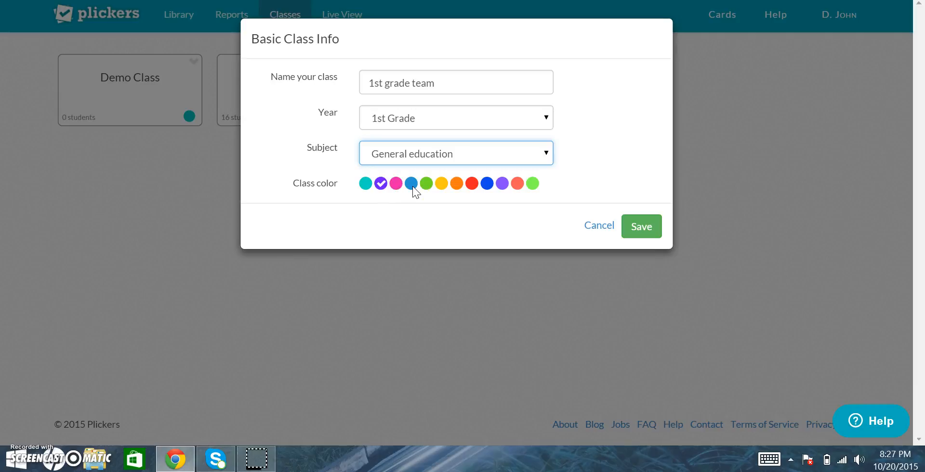
click(487, 184)
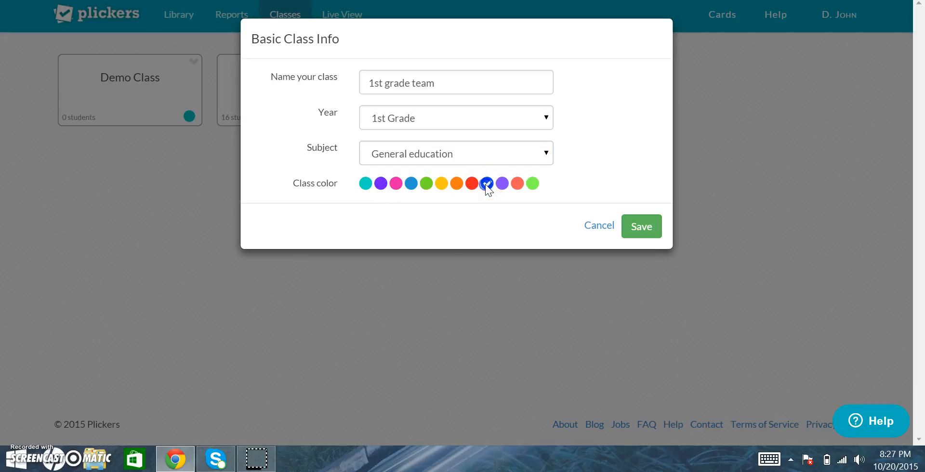
click(644, 231)
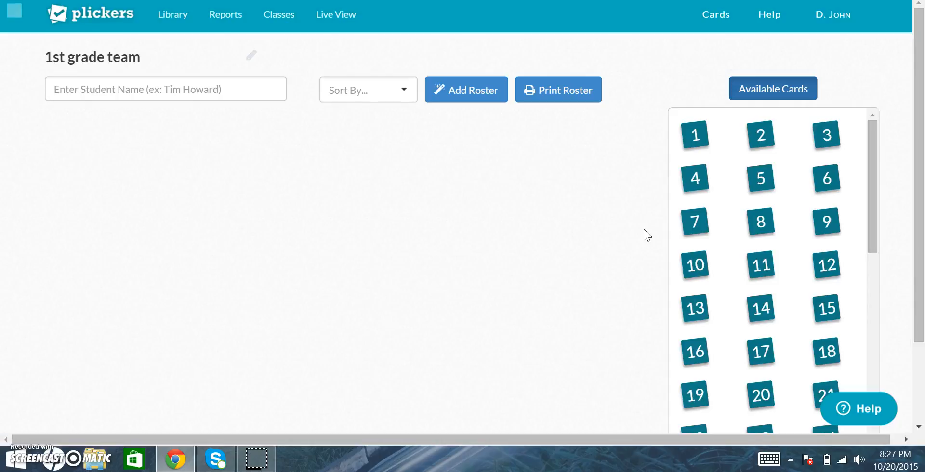
Open the 1st grade team class and look through its list of available cards
click(199, 156)
click(152, 127)
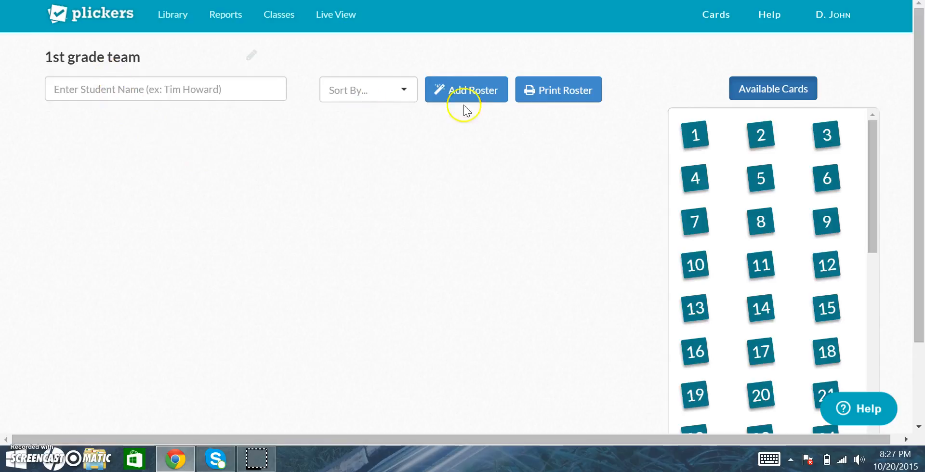
scroll(727, 221, down, 13)
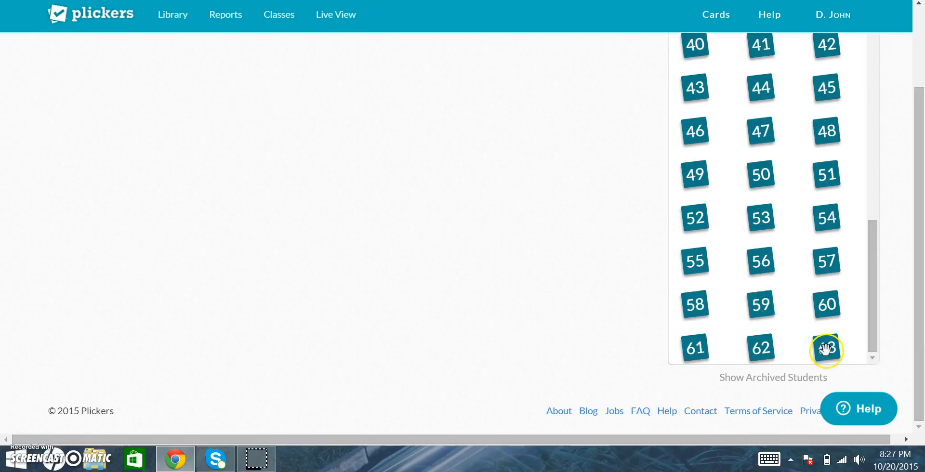
scroll(562, 162, up, 3)
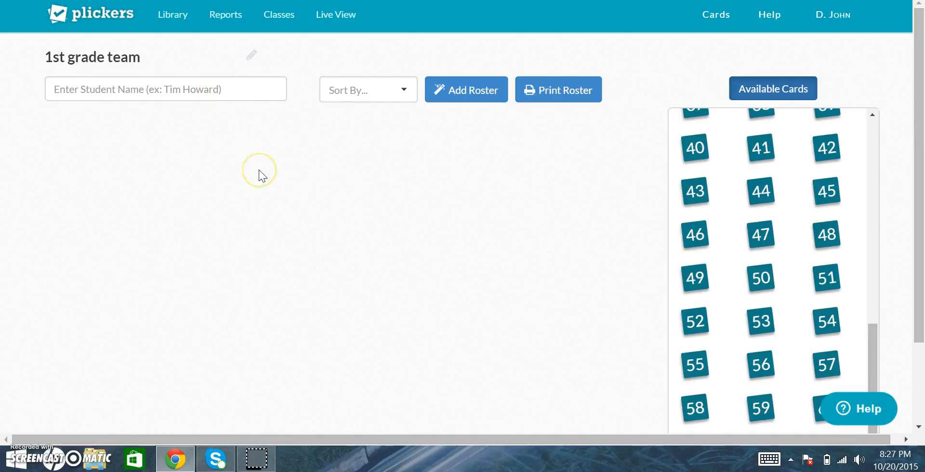
Add the first student to the 1st grade team roster by entering the student's name
click(186, 93)
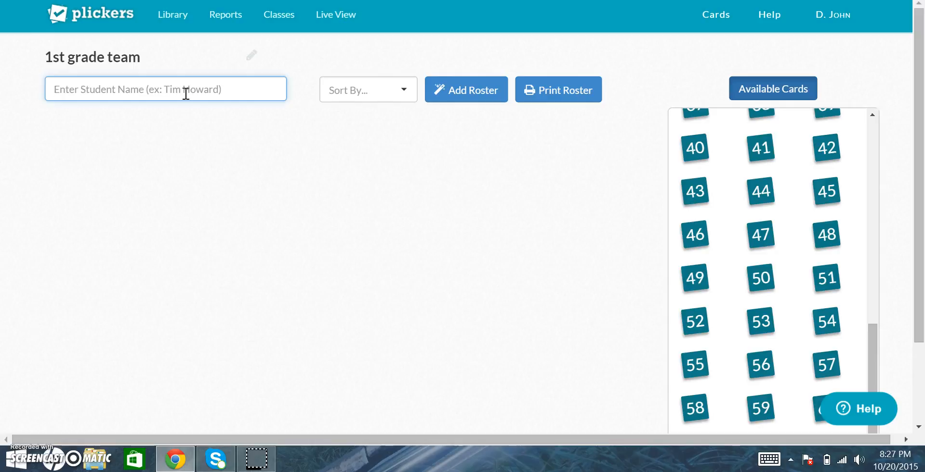
text(Pat)
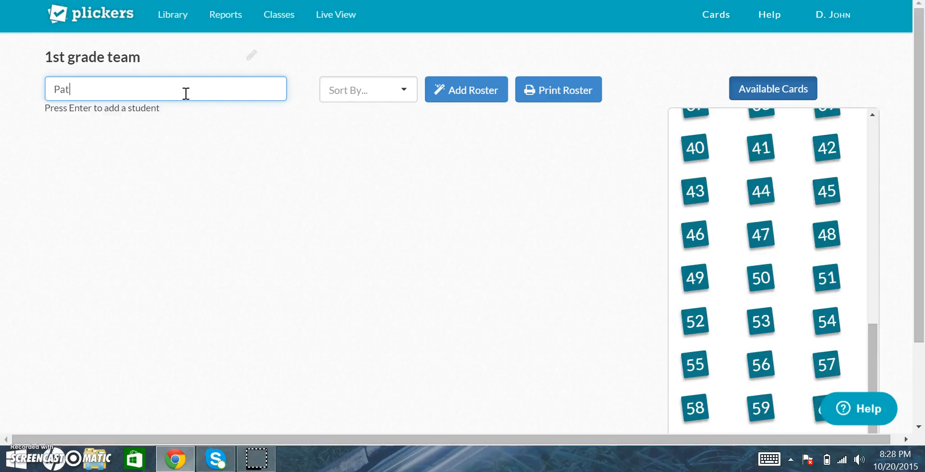
text(rtsy)
key(BackSpace)
key(BackSpace)
text(y)
key(Return)
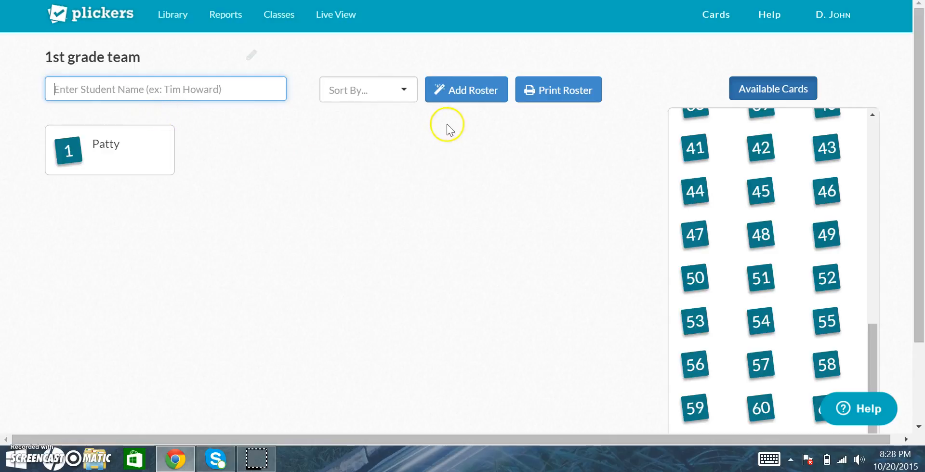
Add three more students to the roster, entering each student's name in turn
scroll(714, 149, up, 10)
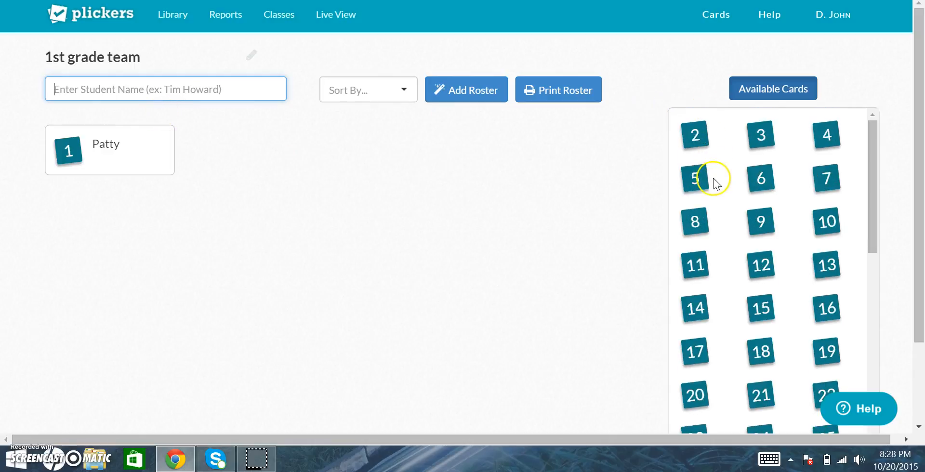
click(227, 92)
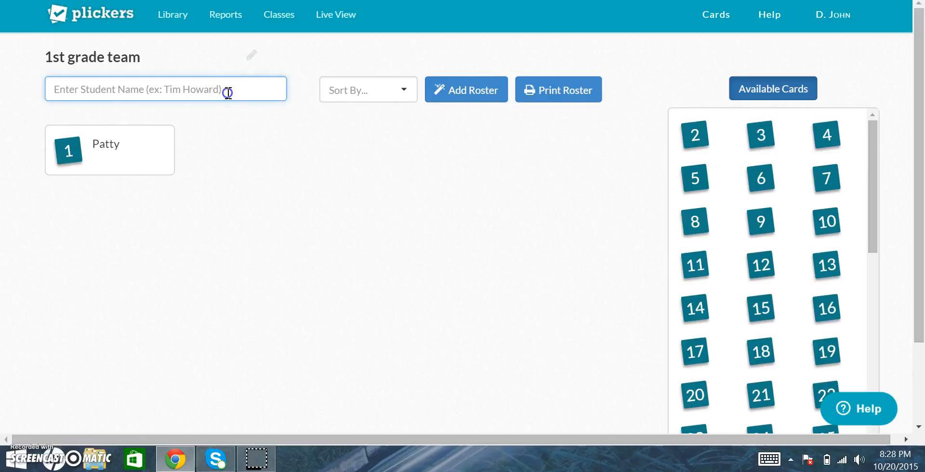
text(Tashina)
key(Return)
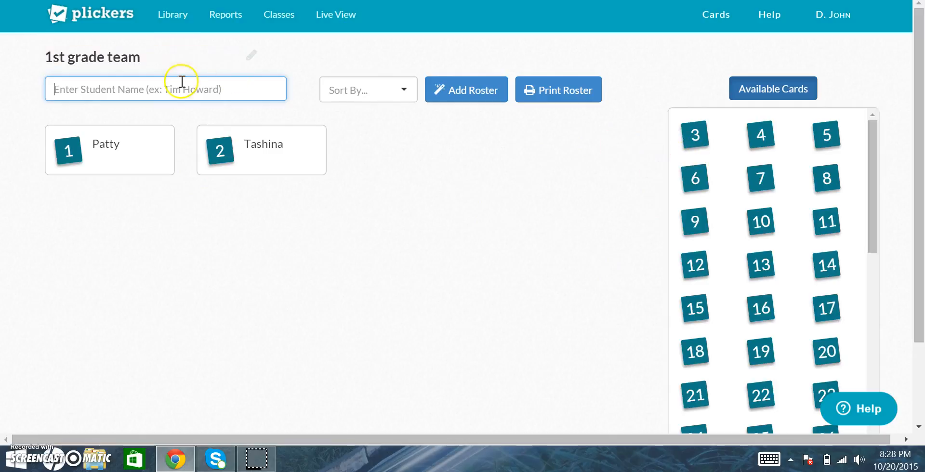
text(Tami)
key(Return)
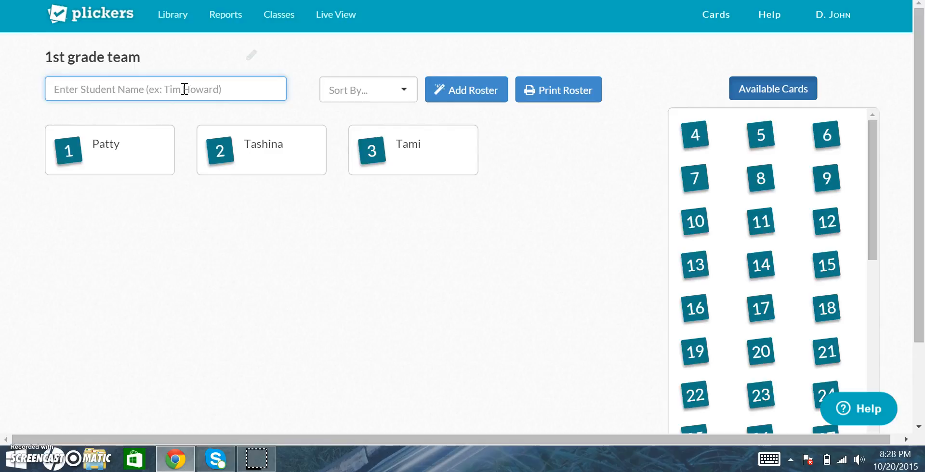
click(138, 90)
text(Kandi)
key(Return)
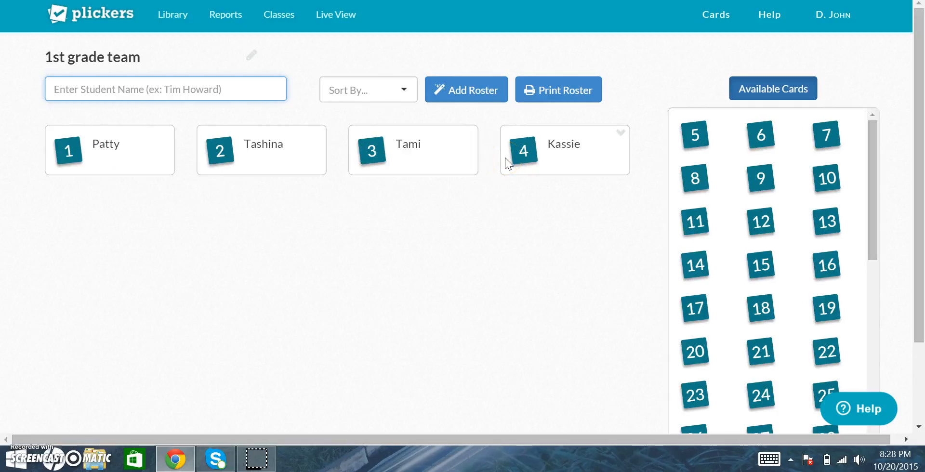
Return to the class list and reopen the 1st grade team class
click(266, 15)
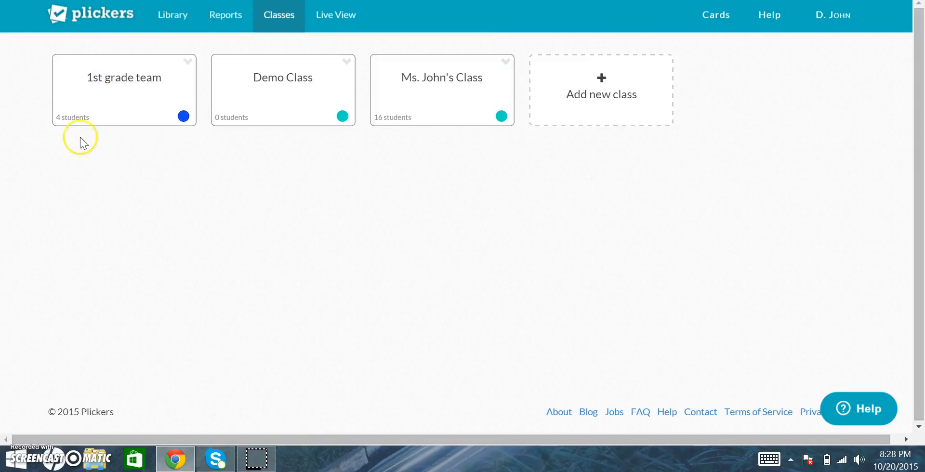
click(115, 108)
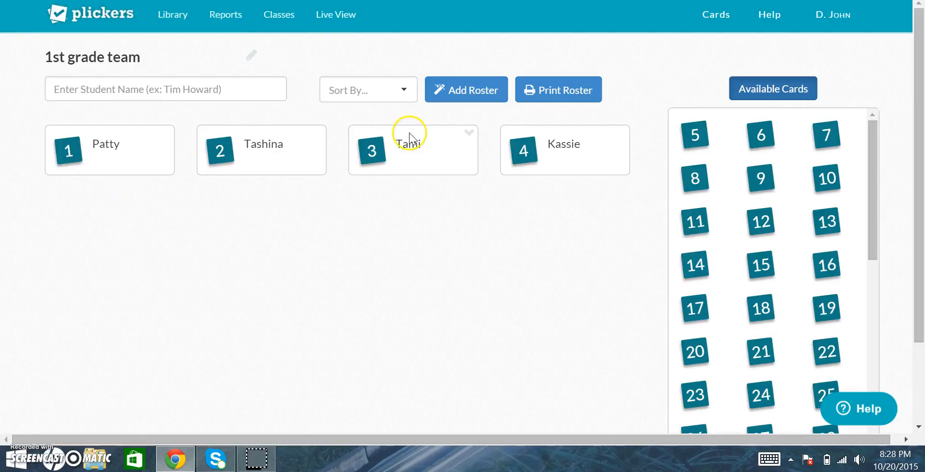
Open the free Standard Plickers Card Set from the Cards page and zoom out its PDF preview
click(714, 16)
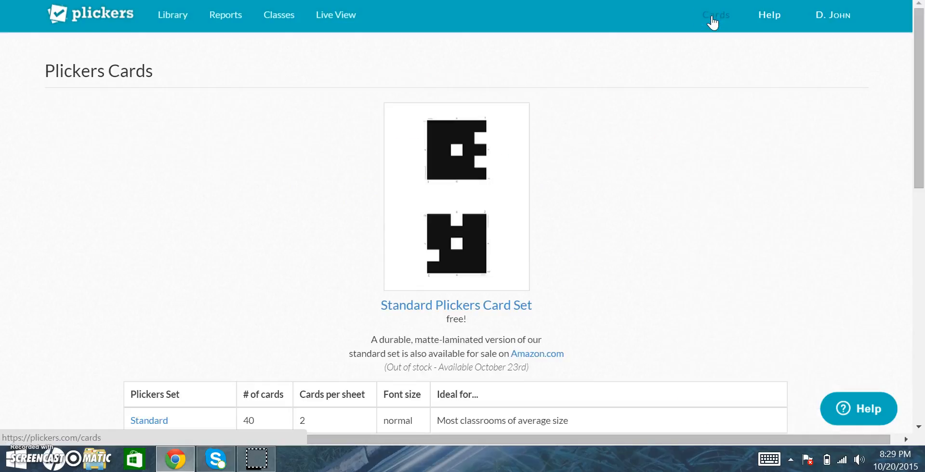
click(630, 197)
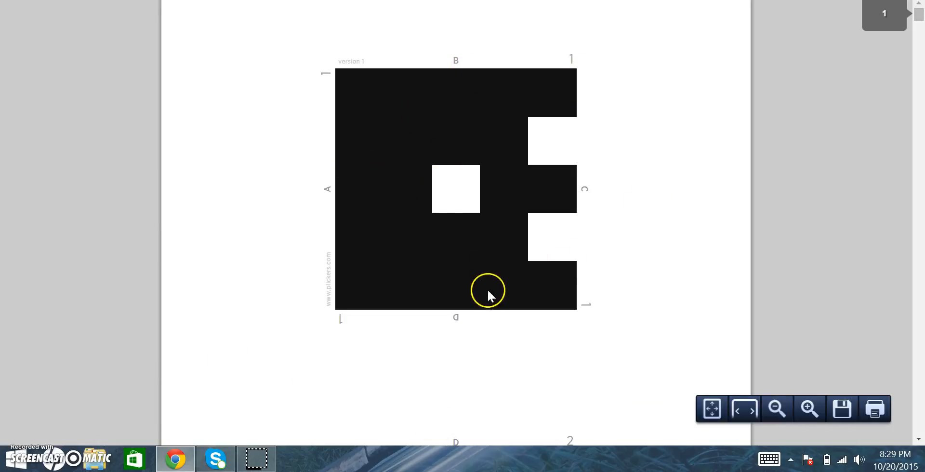
click(777, 409)
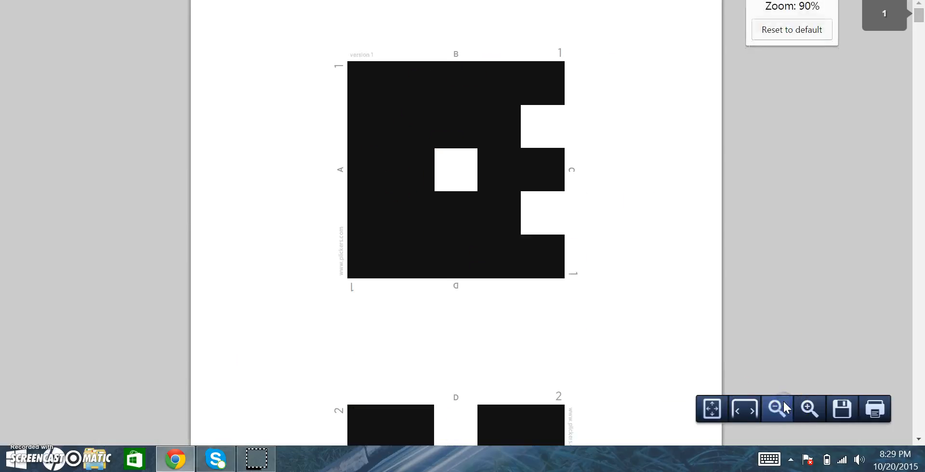
click(777, 409)
click(777, 408)
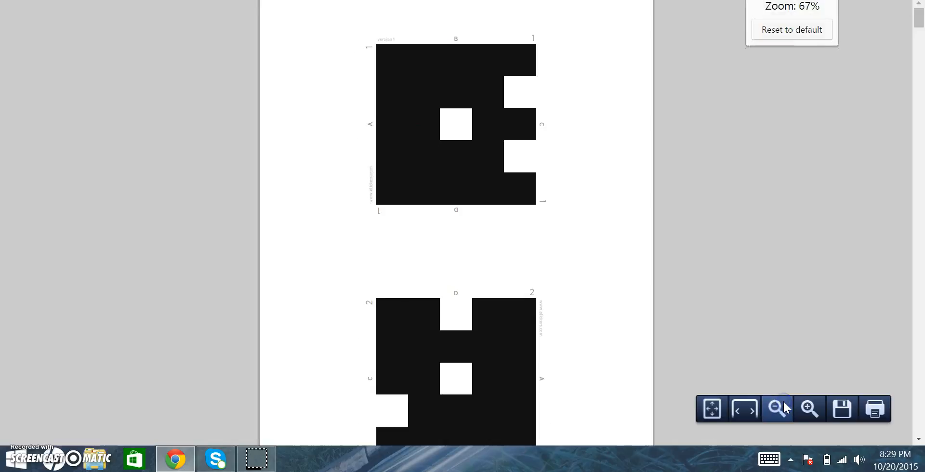
click(778, 408)
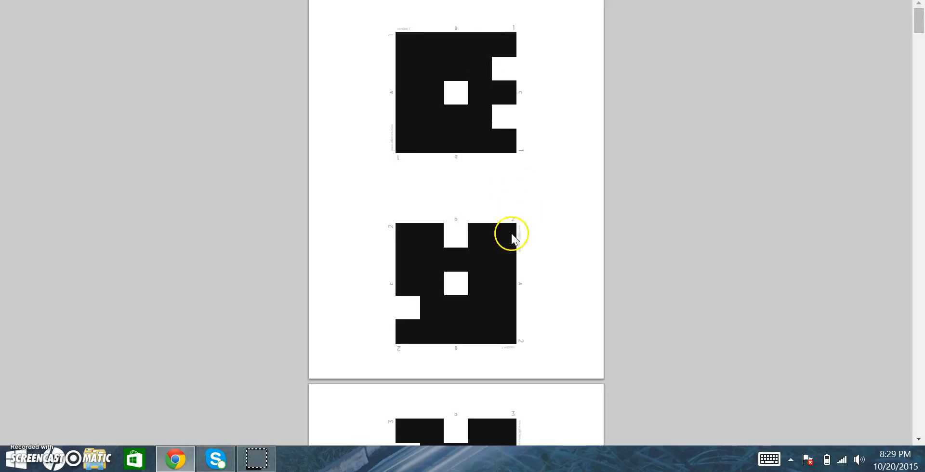
Look through the Standard card set pages, close the PDF, and review the table of available card sets
scroll(507, 233, down, 7)
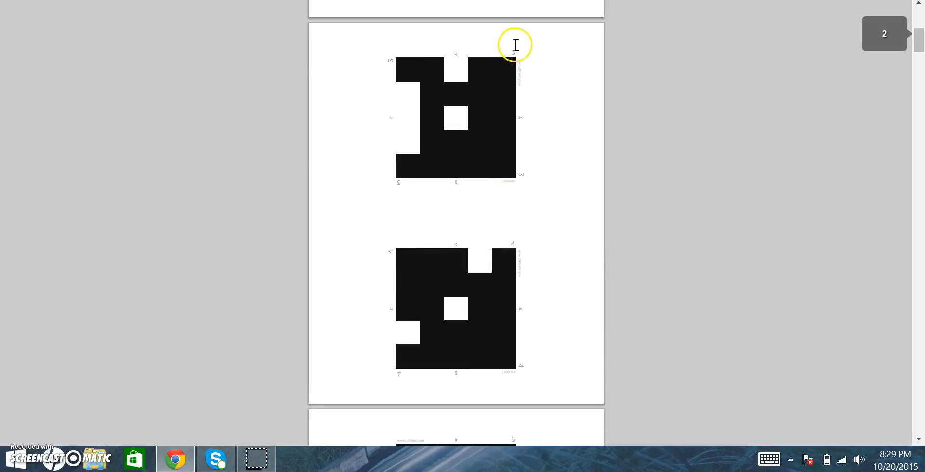
scroll(507, 273, down, 15)
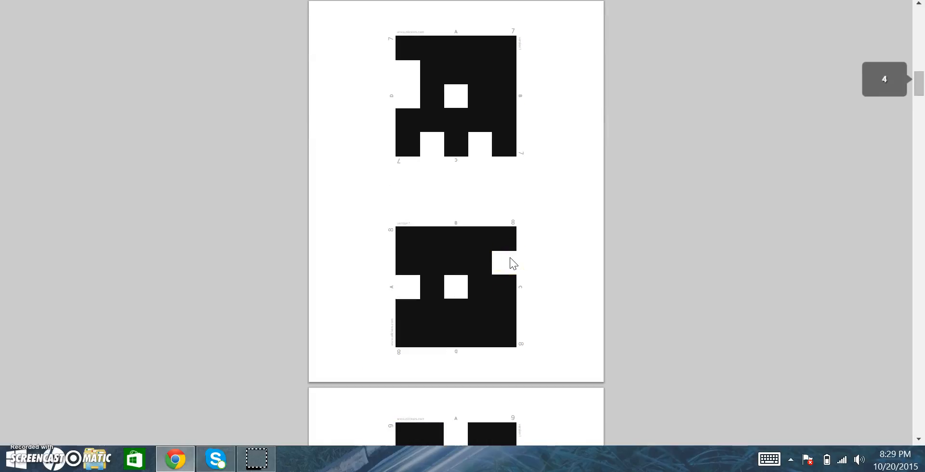
scroll(510, 258, up, 15)
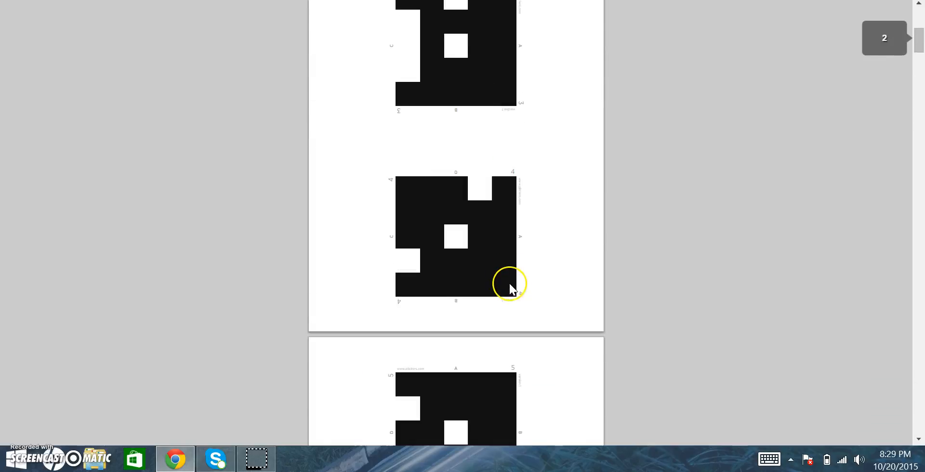
scroll(511, 275, up, 8)
key(ctrl+w)
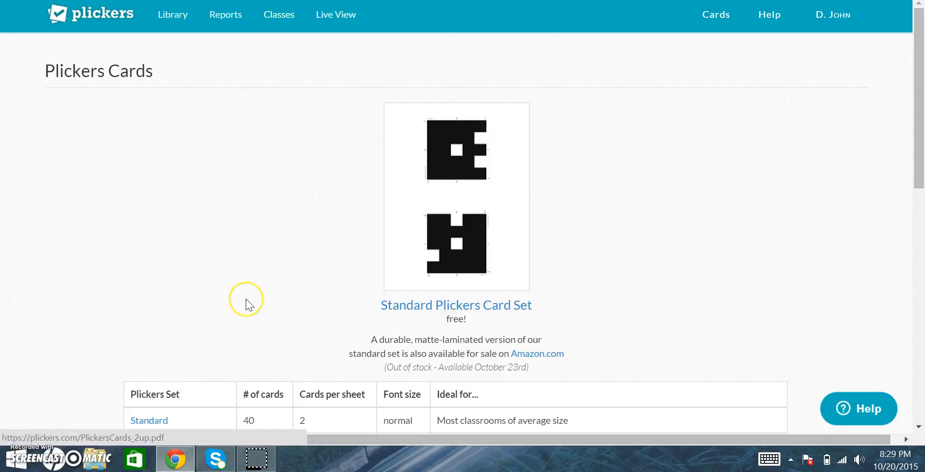
scroll(245, 301, down, 4)
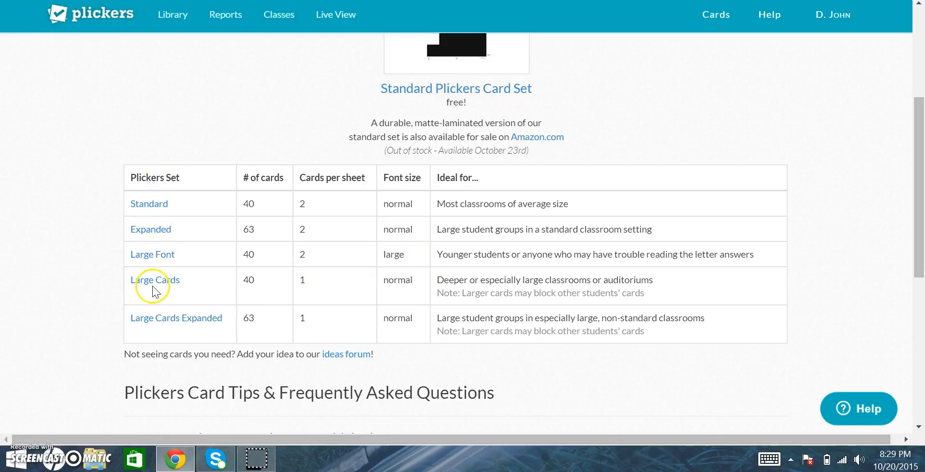
scroll(155, 286, up, 4)
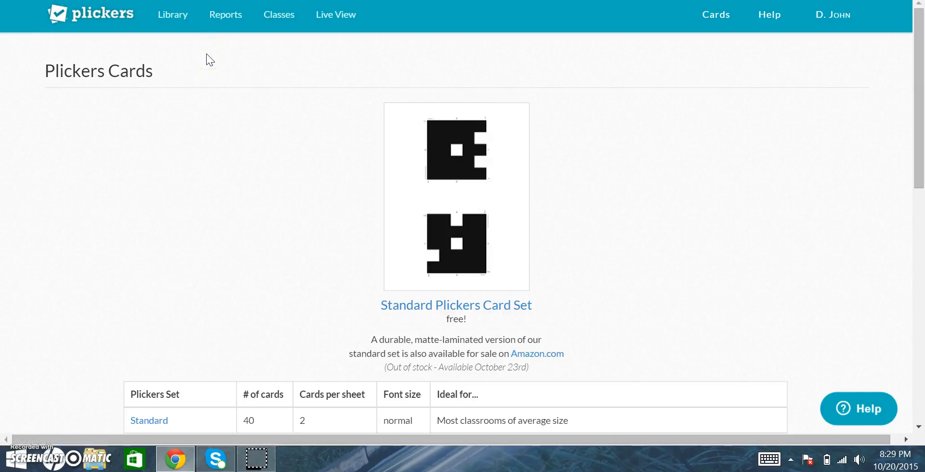
Open the Library and view the Mobile Uploads folder before returning to My Library
click(175, 21)
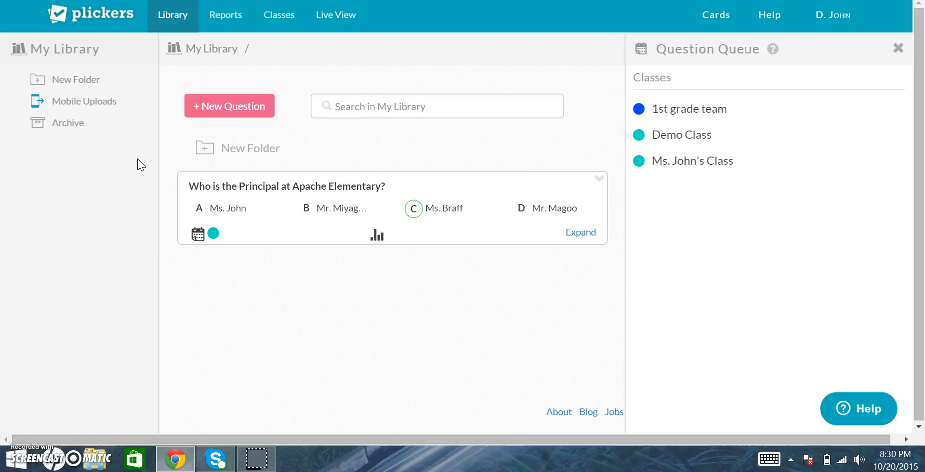
click(107, 108)
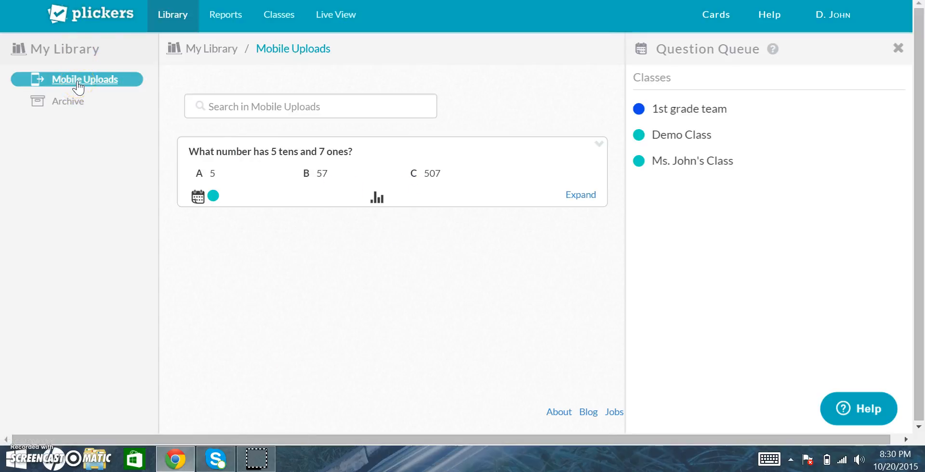
click(75, 54)
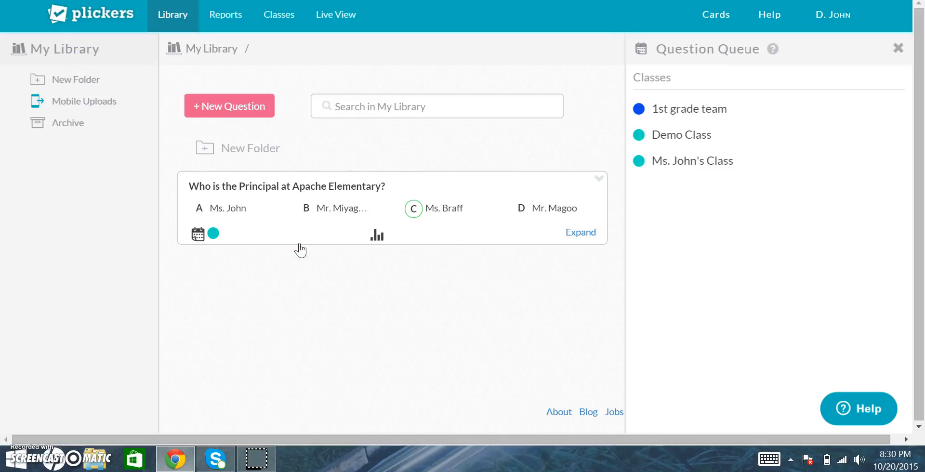
Start a new question and enter the question text "Which state is Durango in?"
click(250, 104)
click(346, 100)
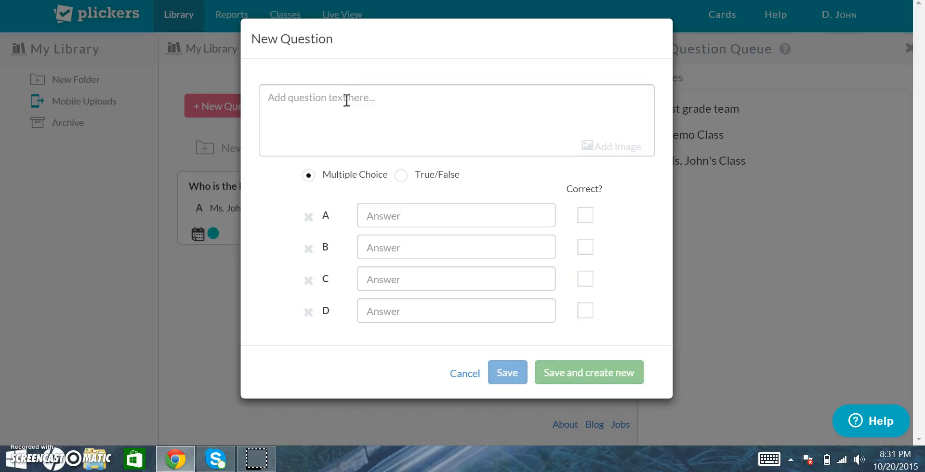
text(W)
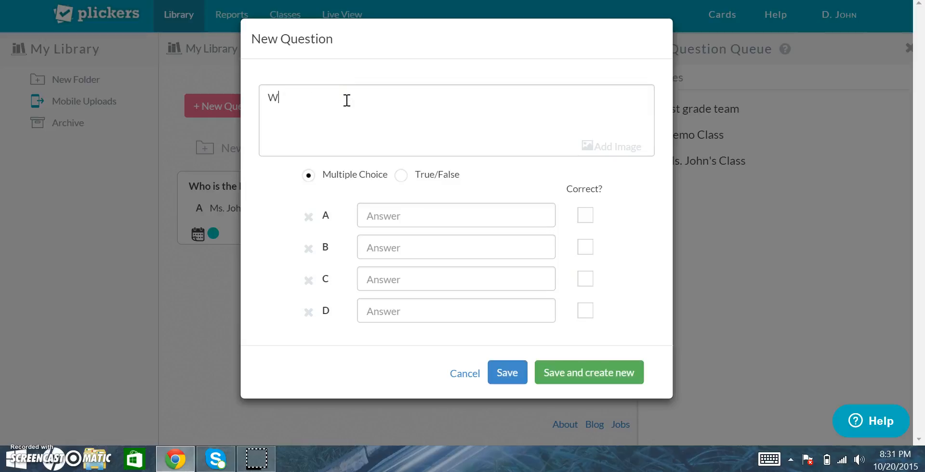
text(hich state is Durango in?)
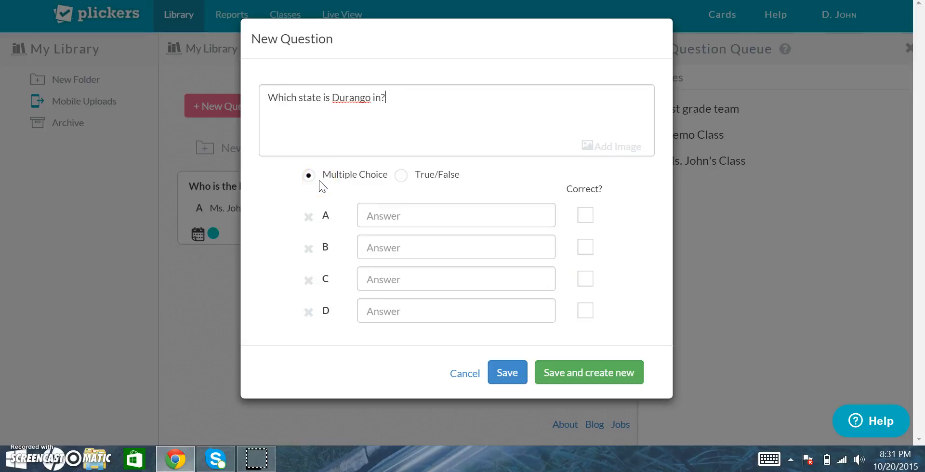
click(401, 177)
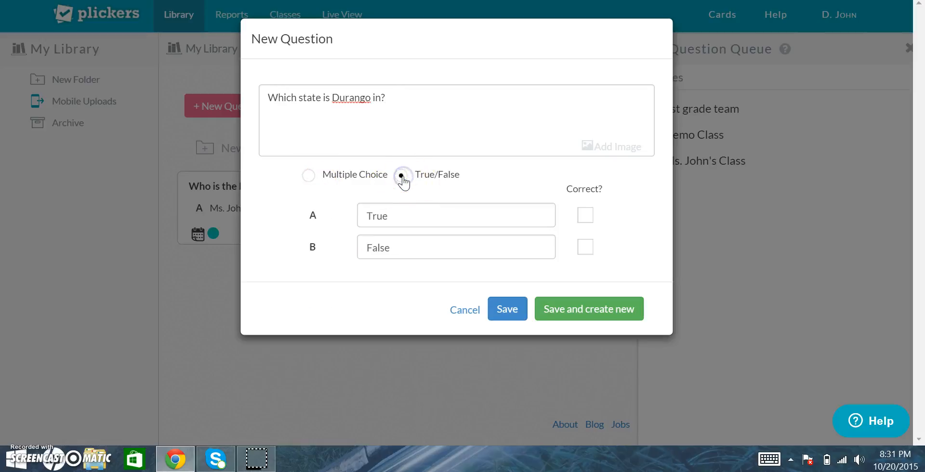
click(400, 215)
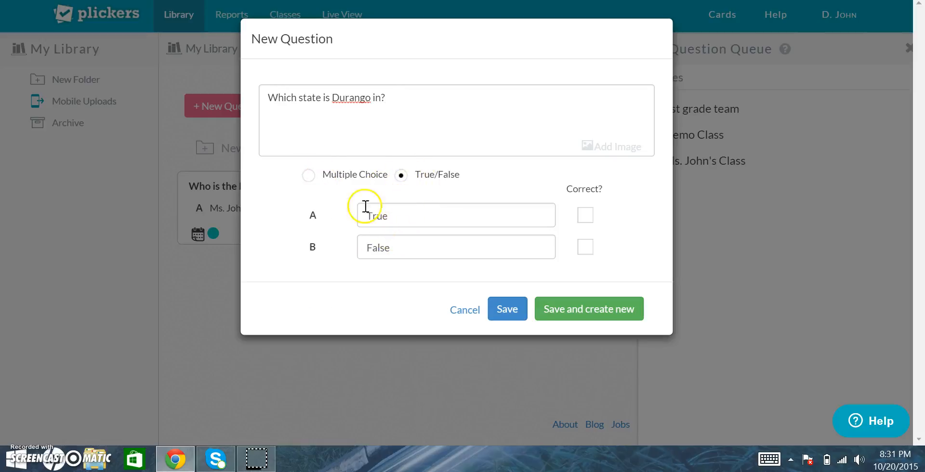
click(309, 175)
Enter the multiple-choice answers Arizona, New Mexico, Utah and Colorado
click(383, 211)
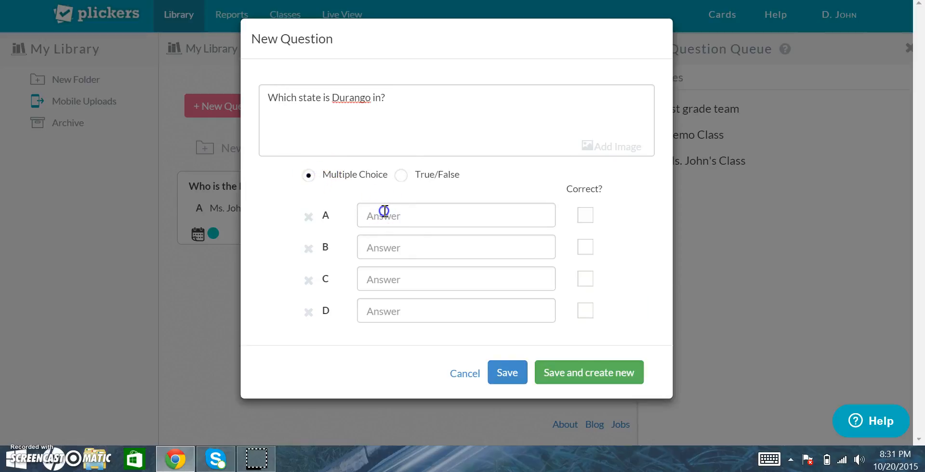
text(Arizona)
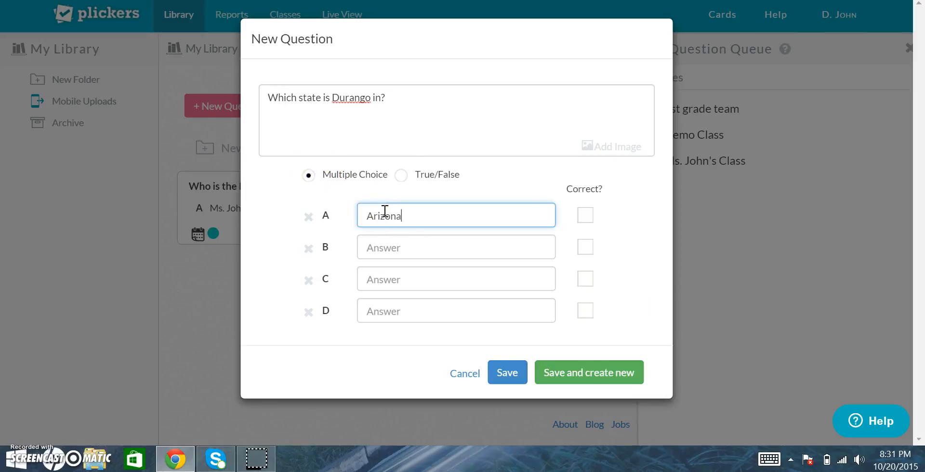
click(398, 250)
text(New Mexico)
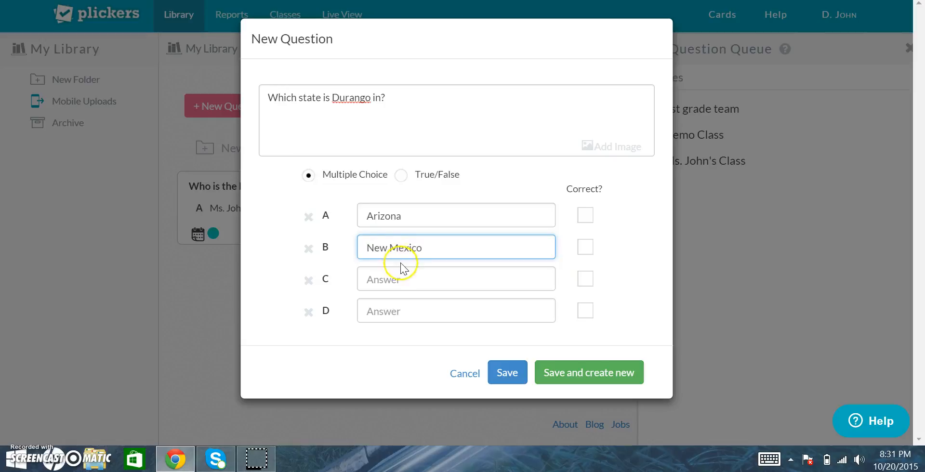
click(402, 273)
text(Utah)
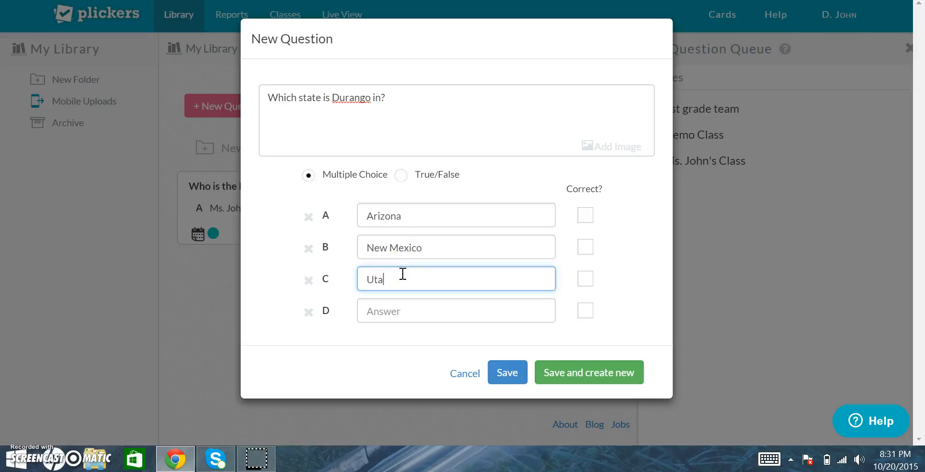
click(404, 310)
text(Colorado)
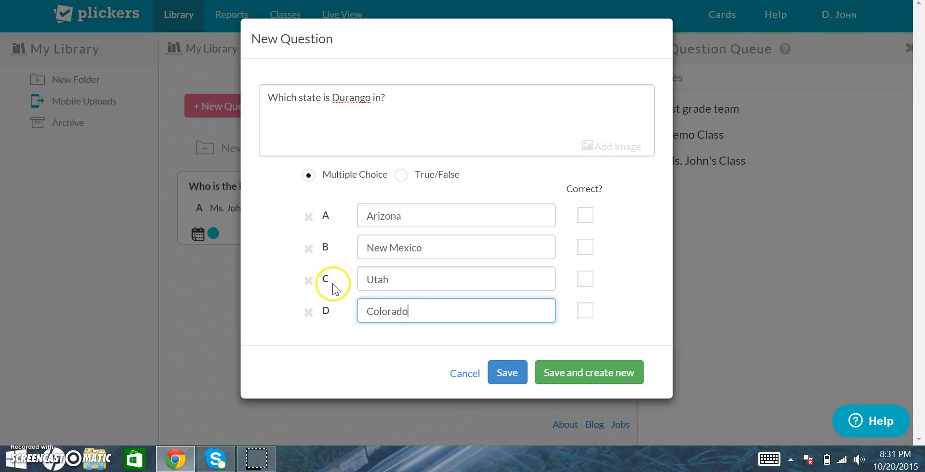
Remove the Utah answer option and mark Colorado as the correct answer
click(308, 280)
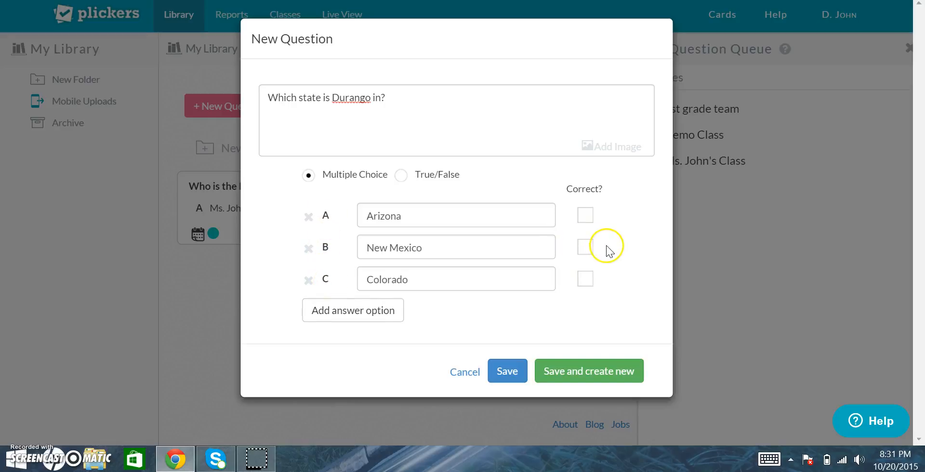
click(586, 282)
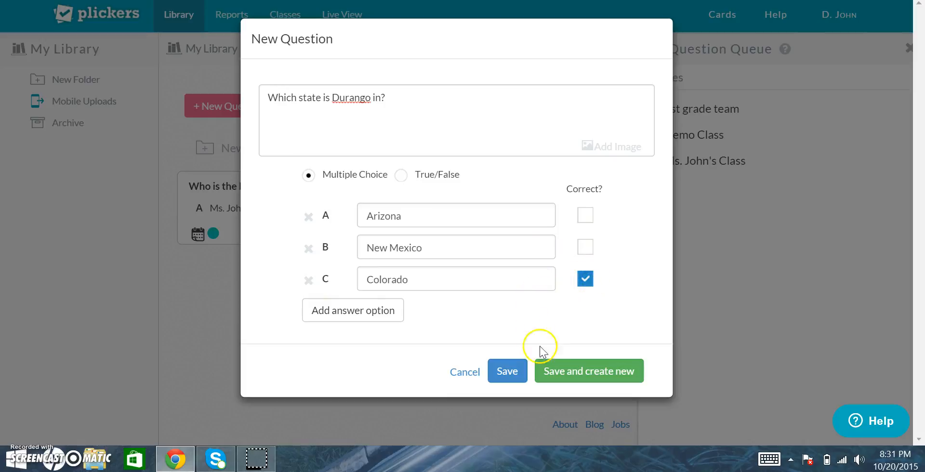
Save the new question to My Library
click(510, 372)
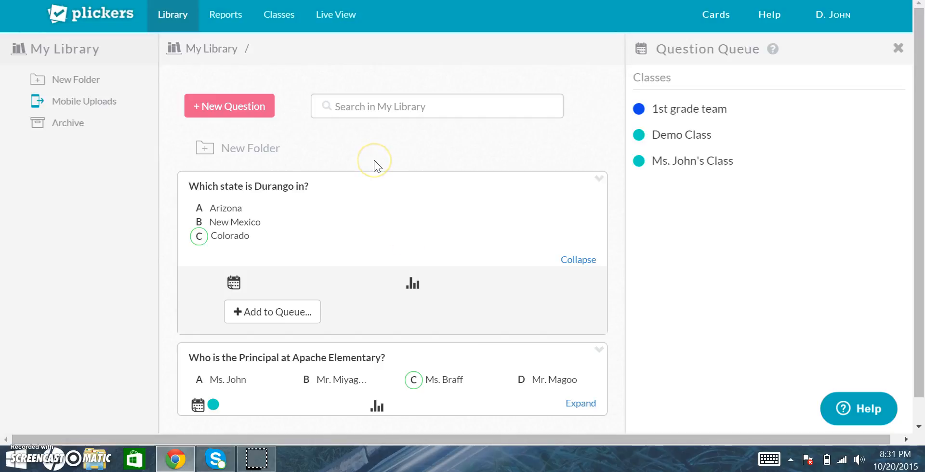
scroll(374, 166, down, 1)
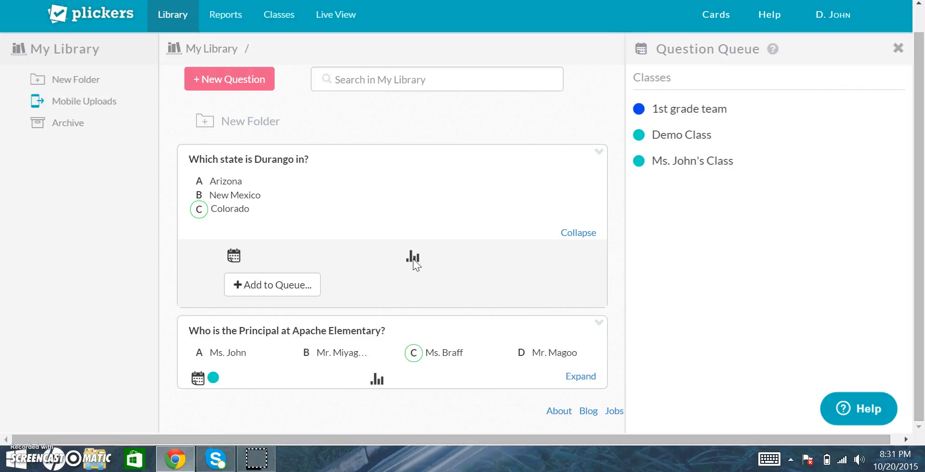
scroll(412, 259, up, 1)
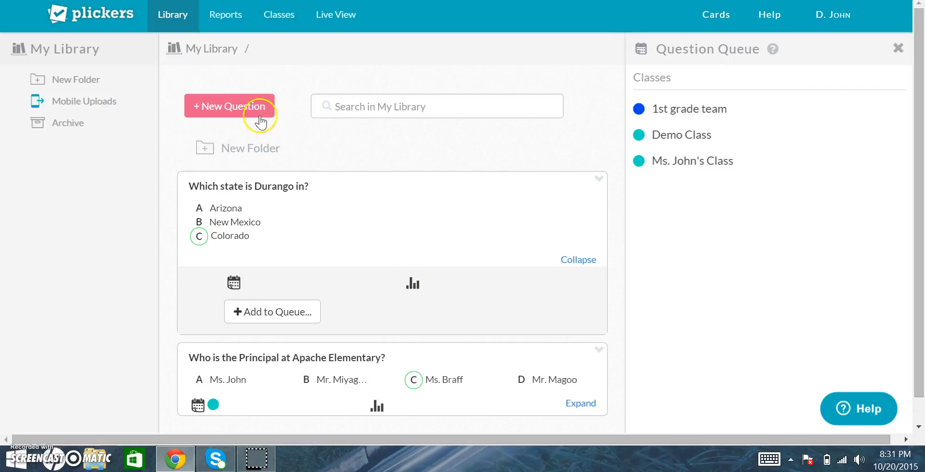
click(406, 295)
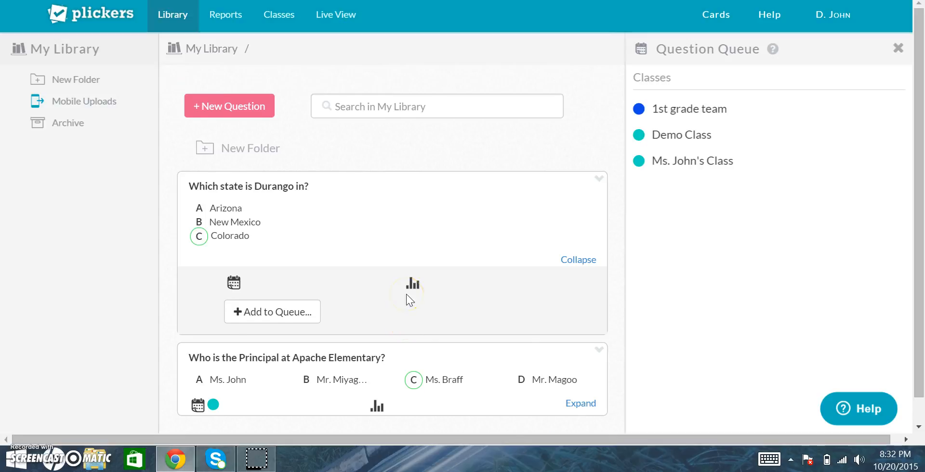